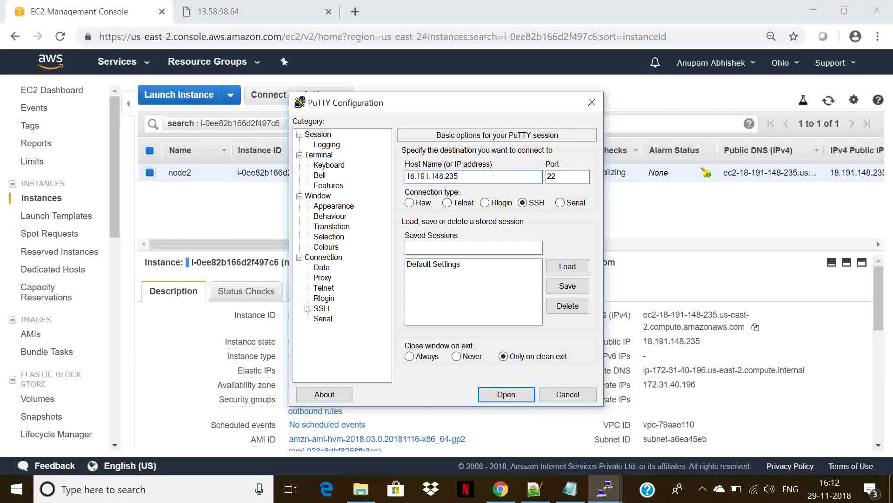
- Set ohio.ppk from the Downloads folder as the private key file for the session's SSH authentication
left_click(307, 308)
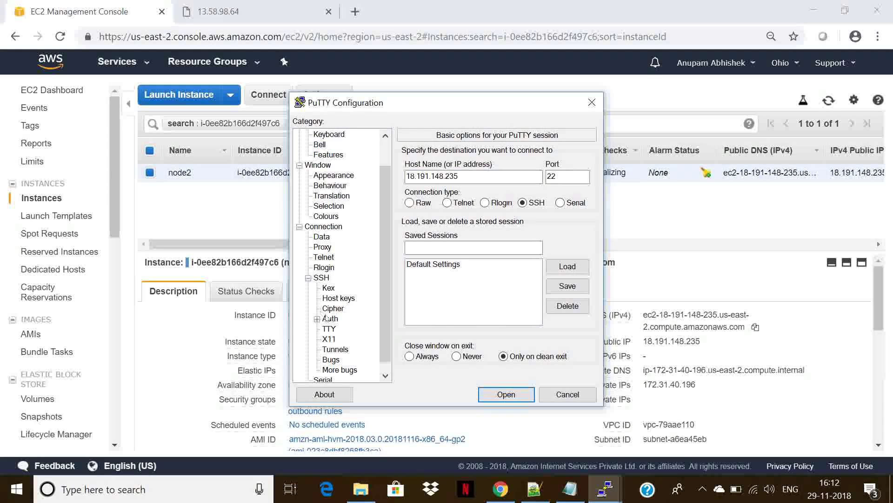
left_click(329, 319)
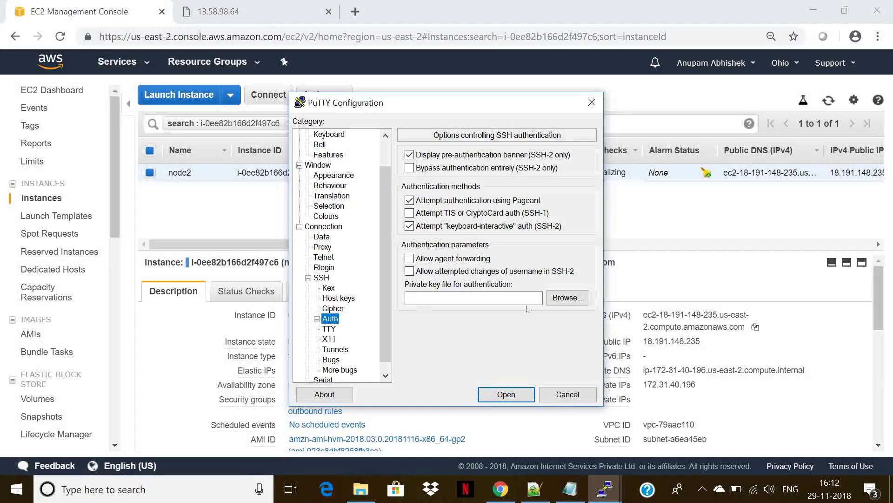
left_click(581, 298)
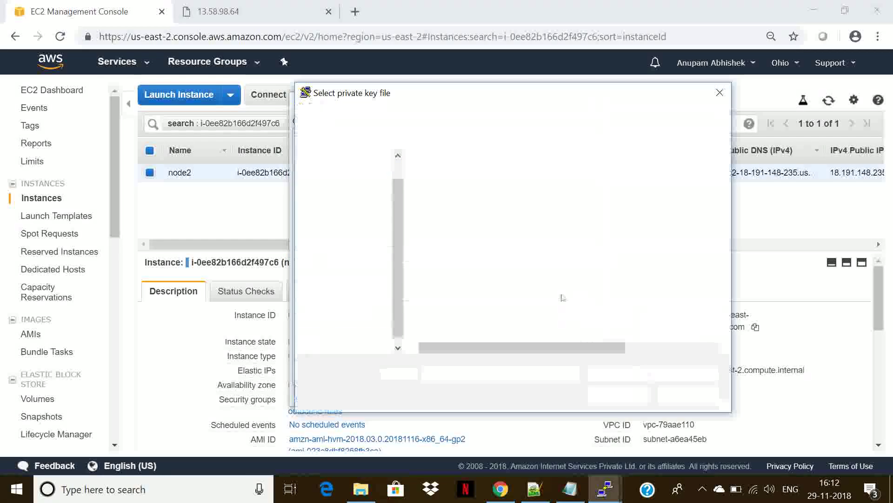
left_click(440, 195)
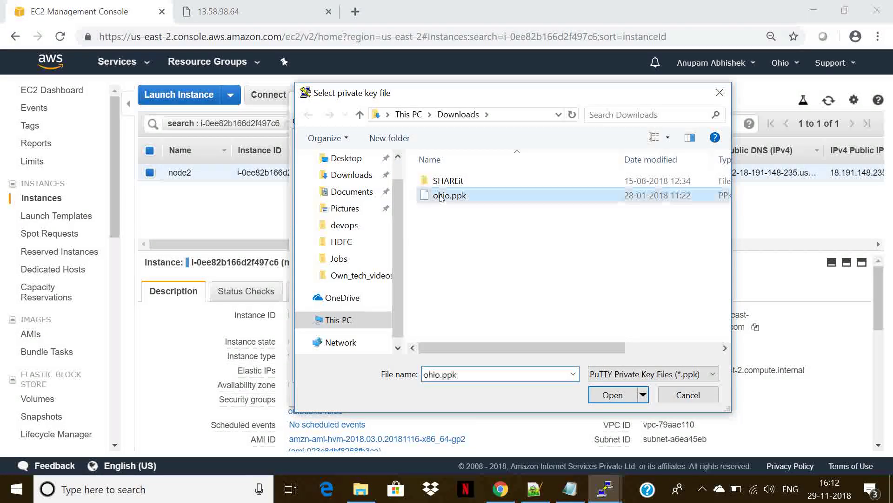
left_click(600, 399)
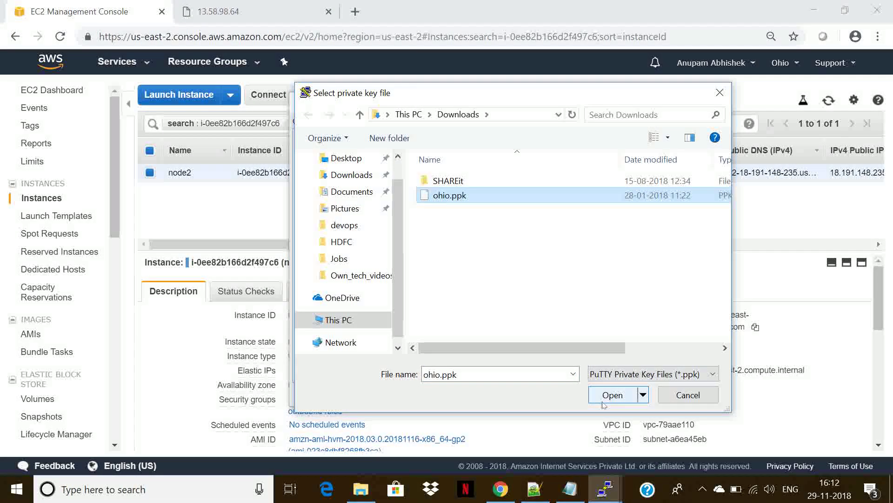
- Open the SSH connection to 18.191.148.235, trust and cache the server's host key, and log in as ec2-user
left_click(504, 396)
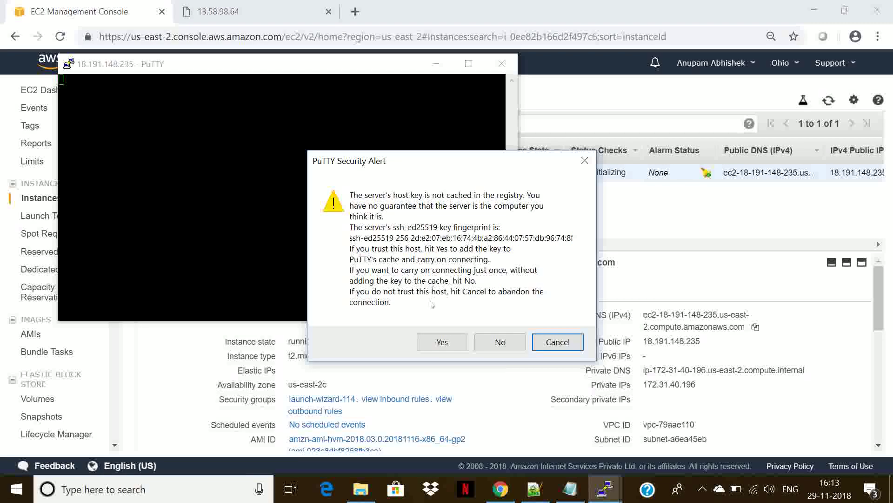
left_click(431, 343)
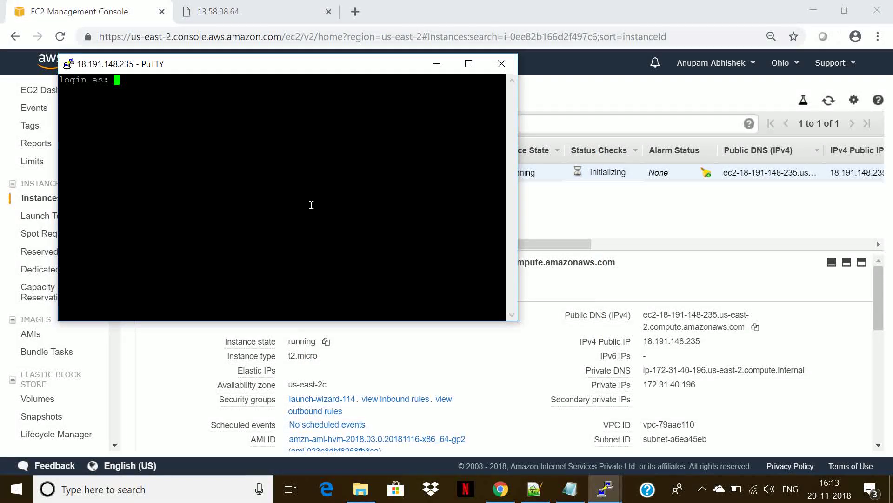
type("ec2-user")
key("Return")
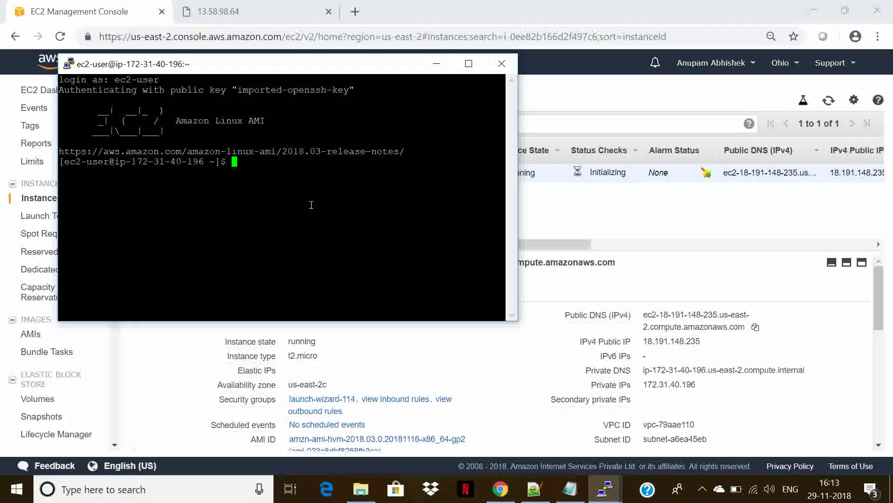
- Switch to the root user with sudo su and install the httpd package using yum with automatic confirmation (-y)
type("sudo su")
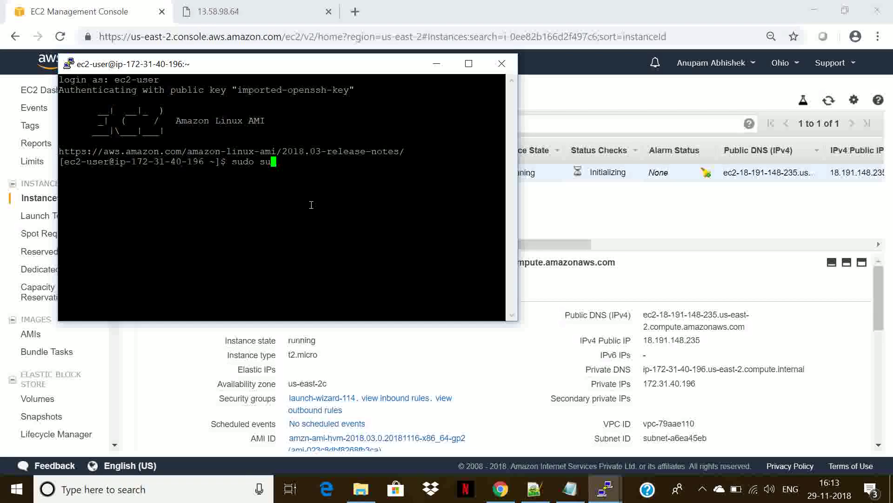
key("Return")
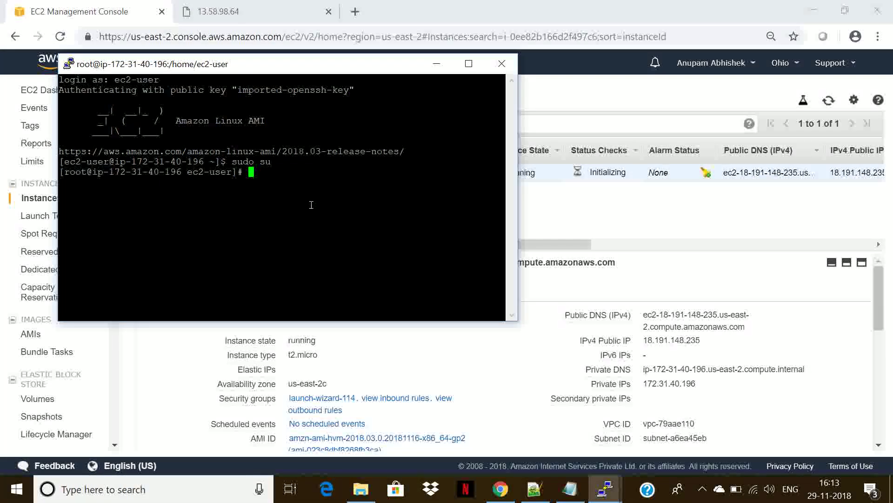
type("yum")
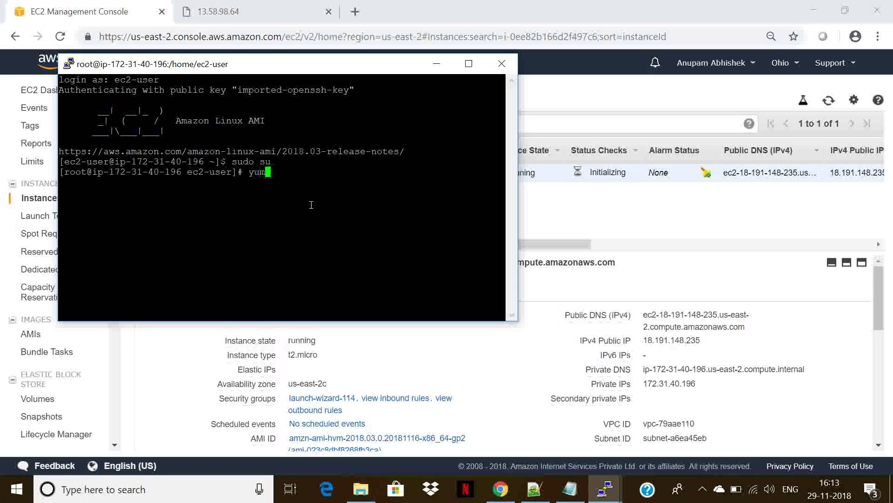
type(" insta")
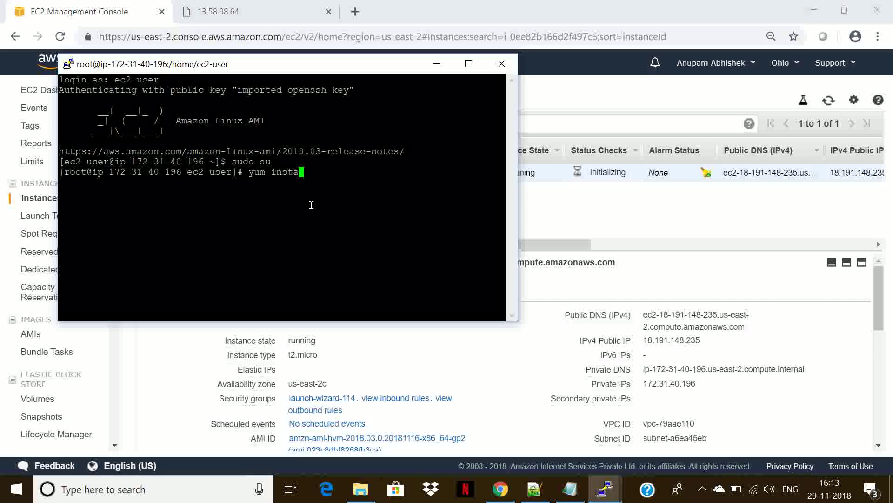
type("ll httpd -y")
key("Return")
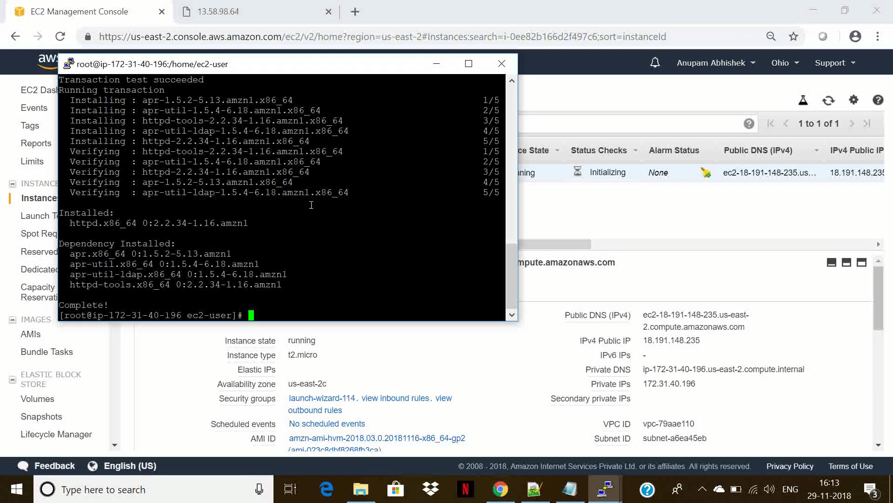
- Start the Apache web server with the command service httpd start
type("servise httpd start")
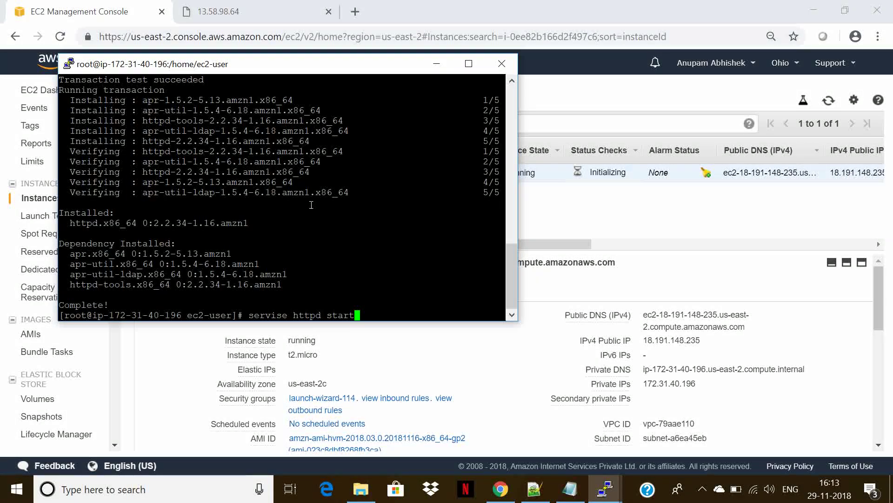
key("Return")
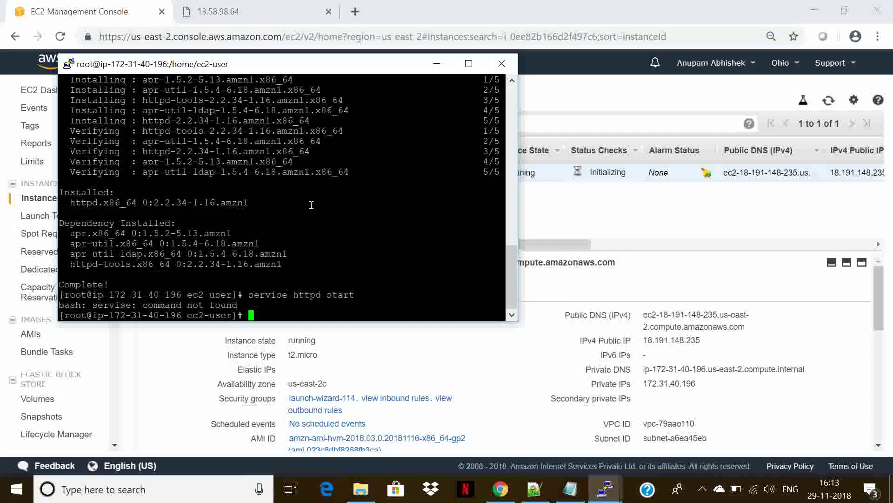
type("service h")
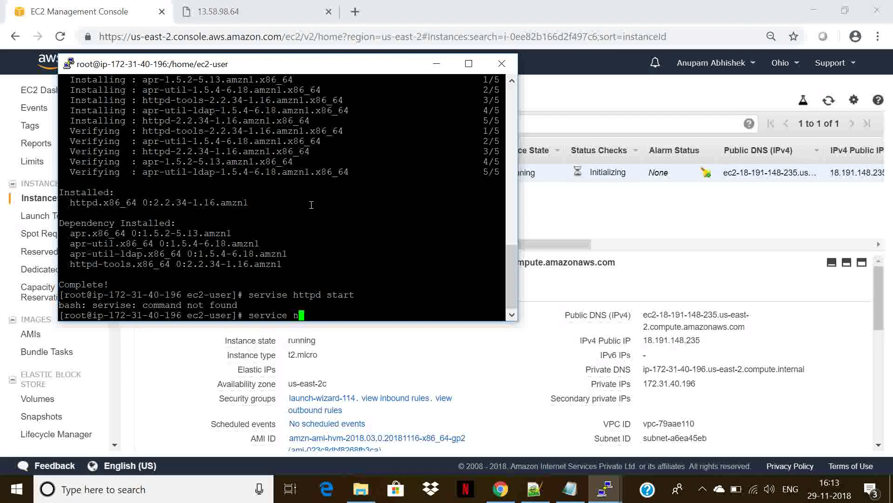
type("ttpd start")
key("Return")
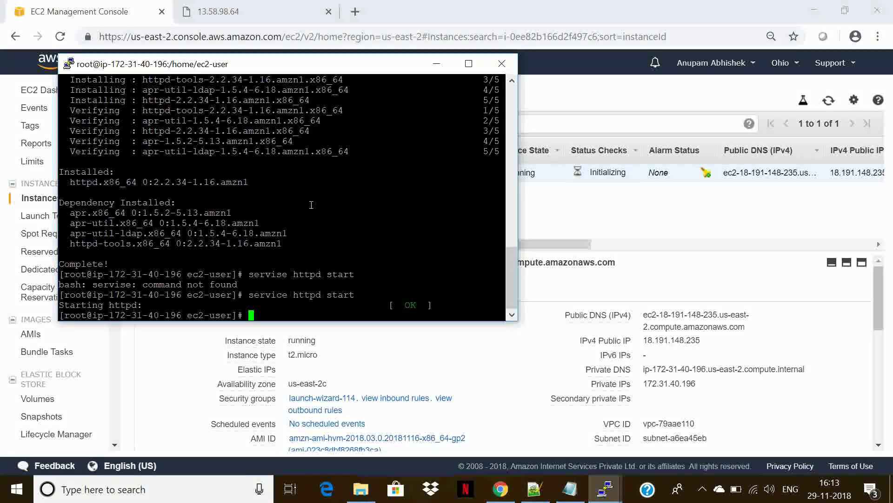
- Change to the /var/www/html directory and open a new file index.html in vi
type("cd /var/www/")
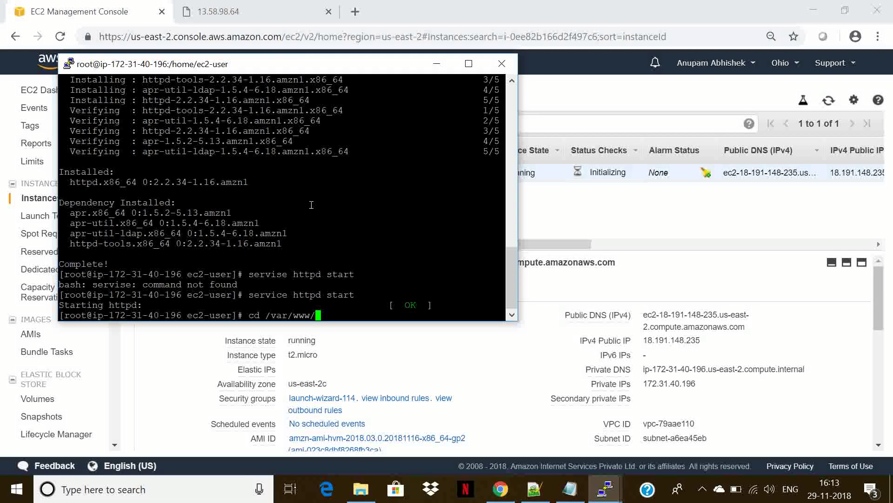
type("html")
key("Return")
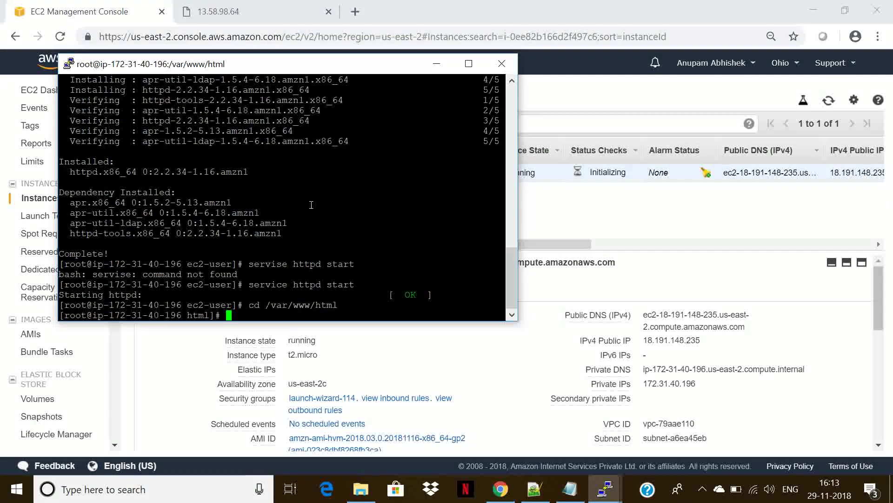
type("vi index.ht")
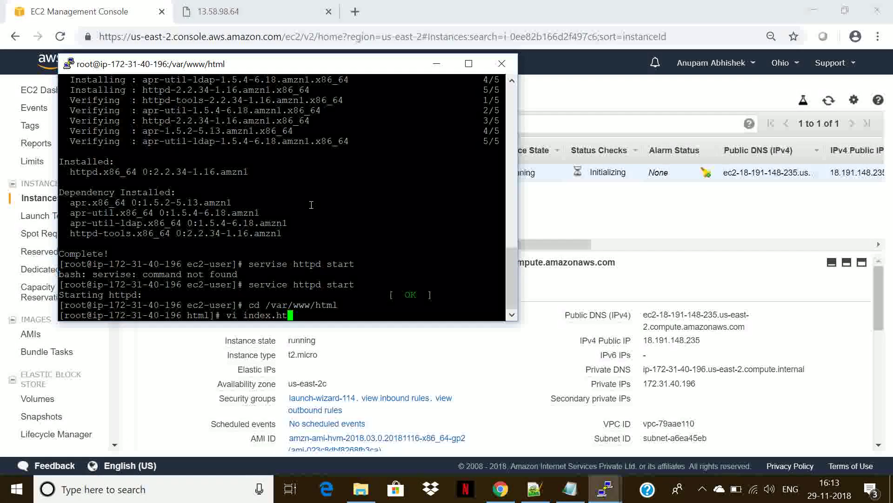
type("m;l")
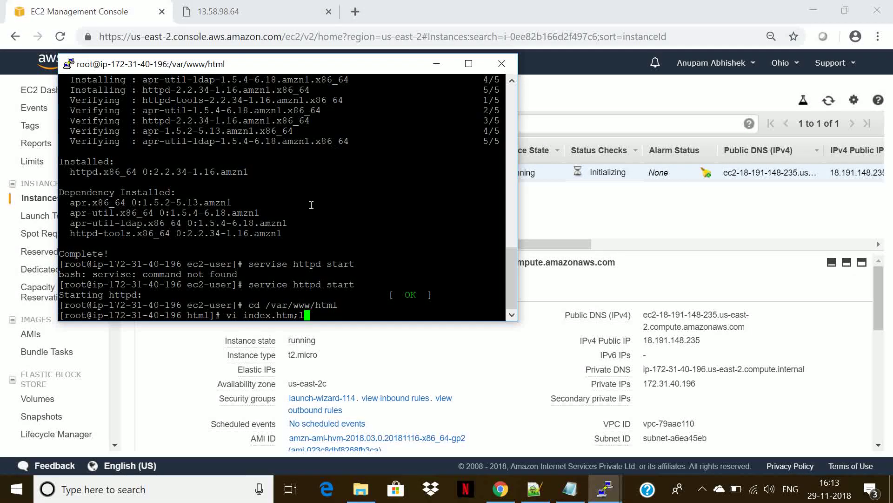
key("BackSpace")
key("BackSpace")
type("l")
key("Return")
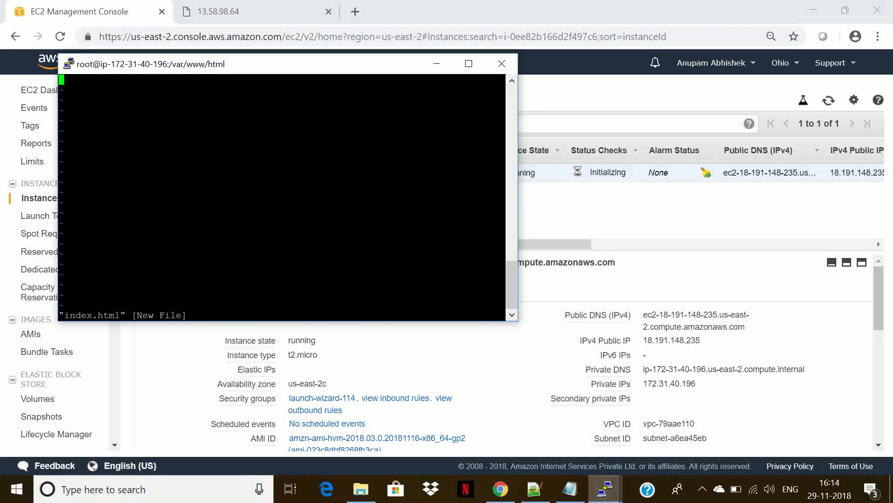
- Switch to the PuTTY session of ip-172-31-23-27 and print the contents of its index.html with cat
left_click(611, 490)
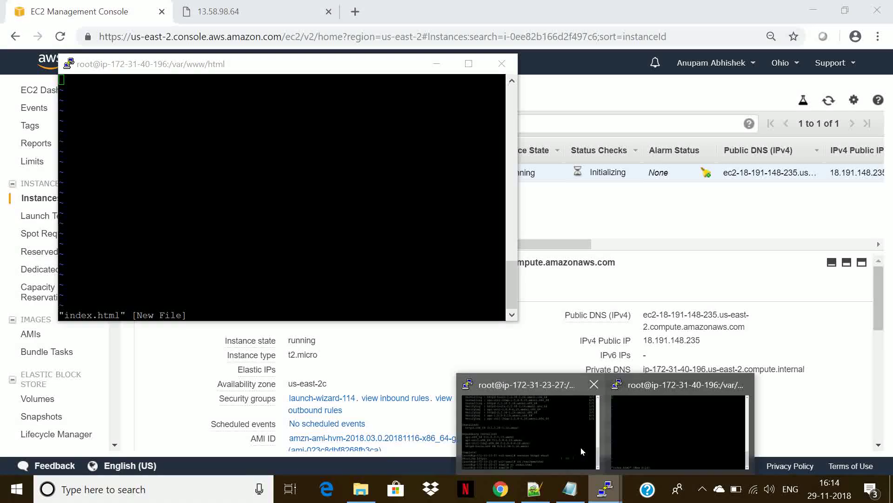
left_click(569, 442)
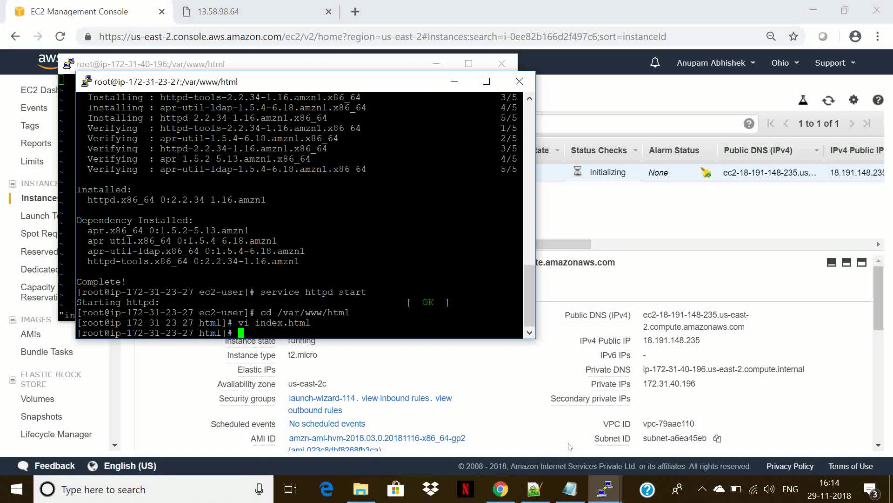
type("cat  index.html")
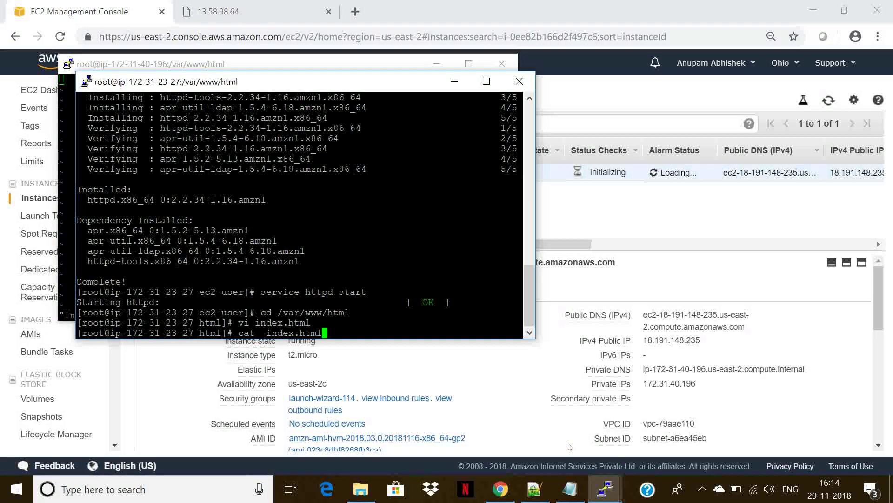
key("Return")
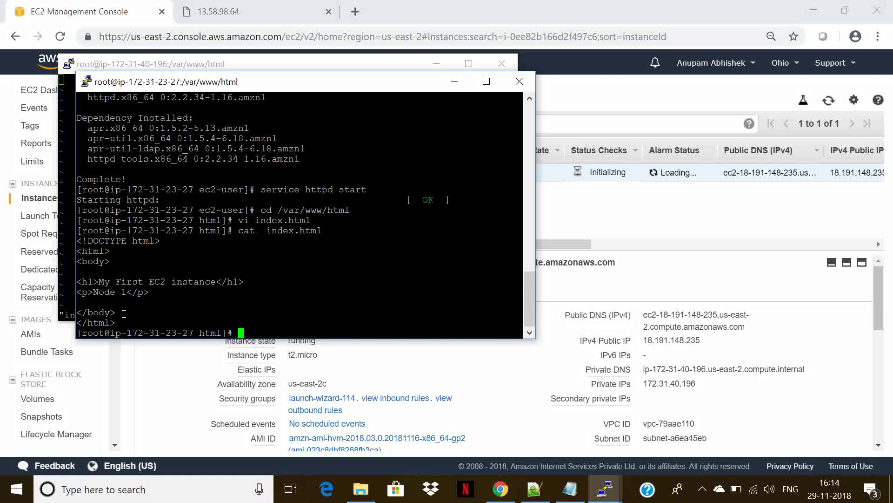
left_click_drag(130, 314, 67, 237)
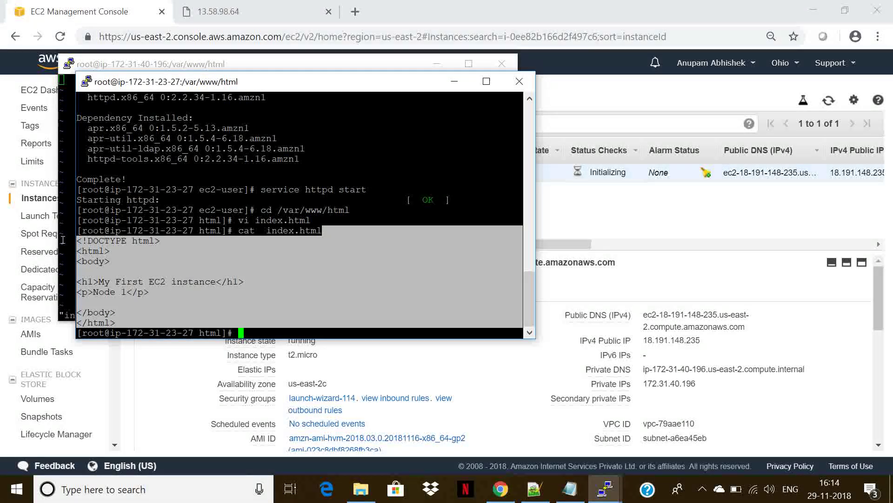
left_click(63, 239)
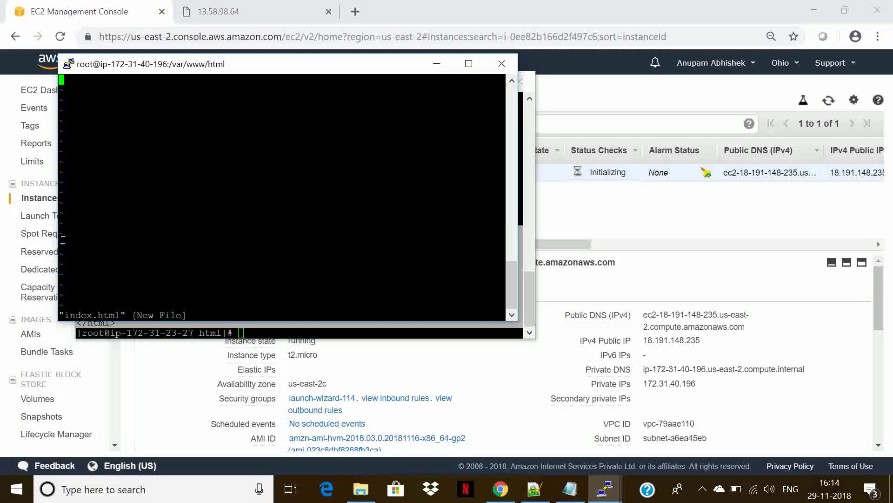
right_click(85, 188)
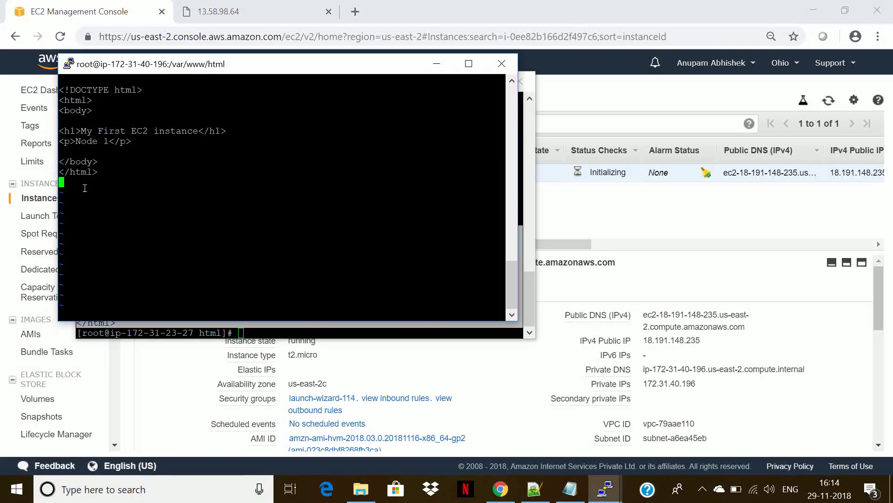
- Change the node number in the page's paragraph so that it reads "Node 2"
key("Up")
key("Up")
key("Up")
key("Up")
key("Right")
key("Right")
key("Right")
key("Right")
key("Right")
key("Right")
key("Right")
key("Right")
key("Right")
key("Left")
key("i")
type("2")
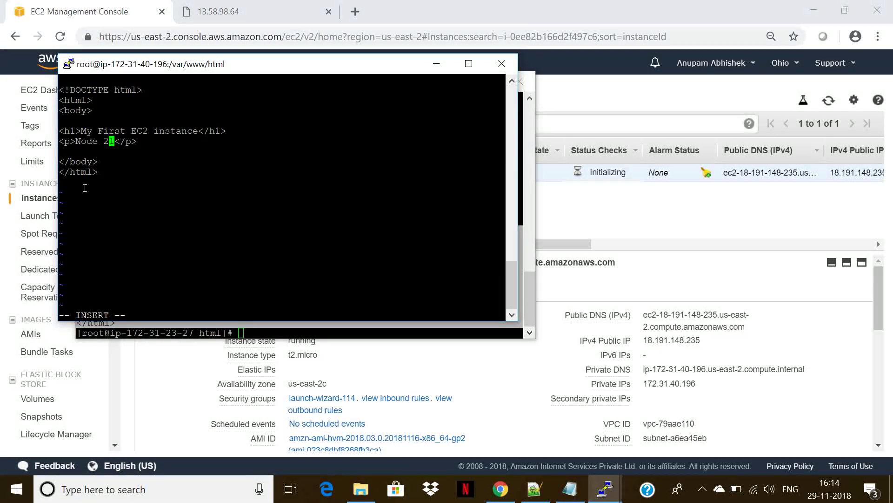
key("Right")
key("BackSpace")
- Replace the word "First" in the h1 heading with "Second" so that it reads "My Second EC2 instance"
key("Up")
key("Right")
key("Right")
key("Right")
key("BackSpace")
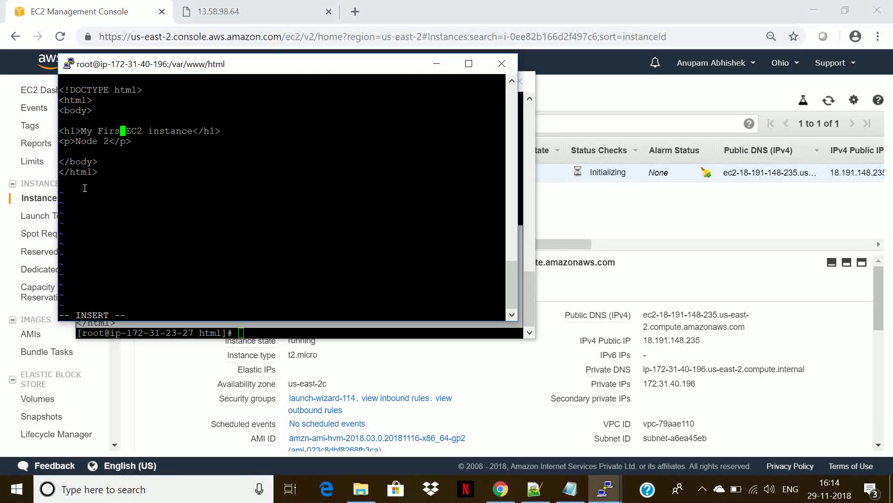
key("BackSpace")
key("BackSpace")
key("BackSpace")
key("BackSpace")
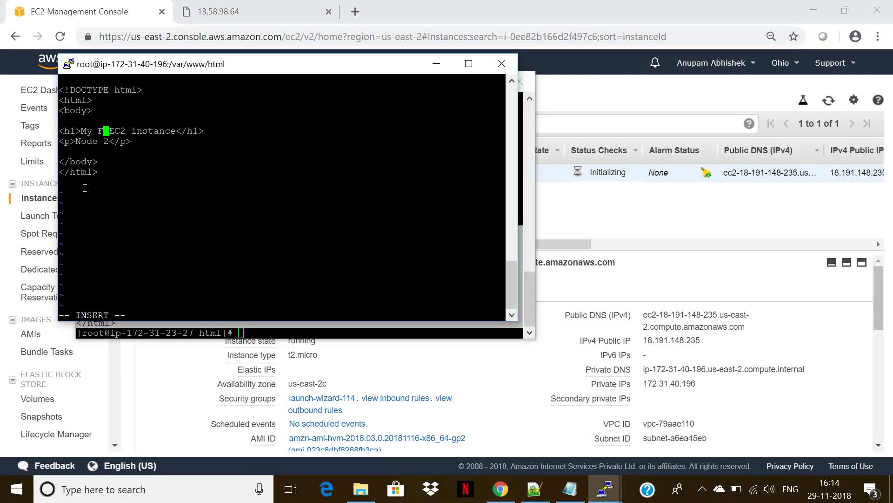
key("BackSpace")
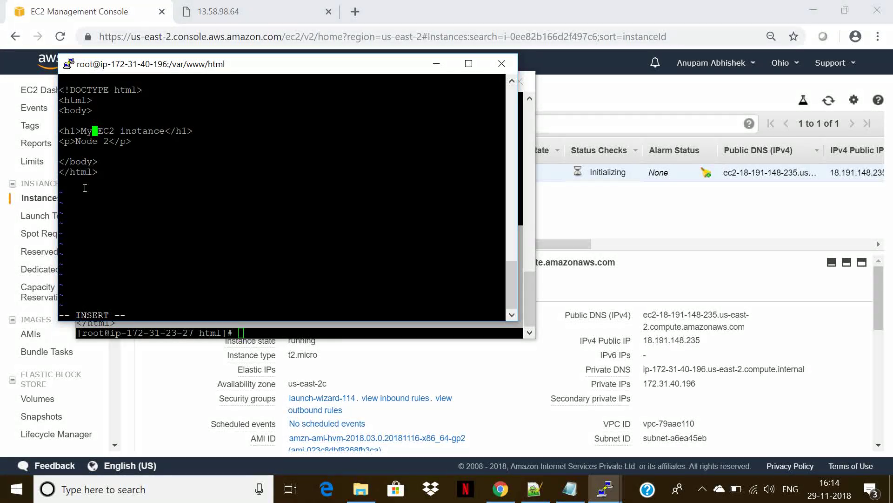
type("Second")
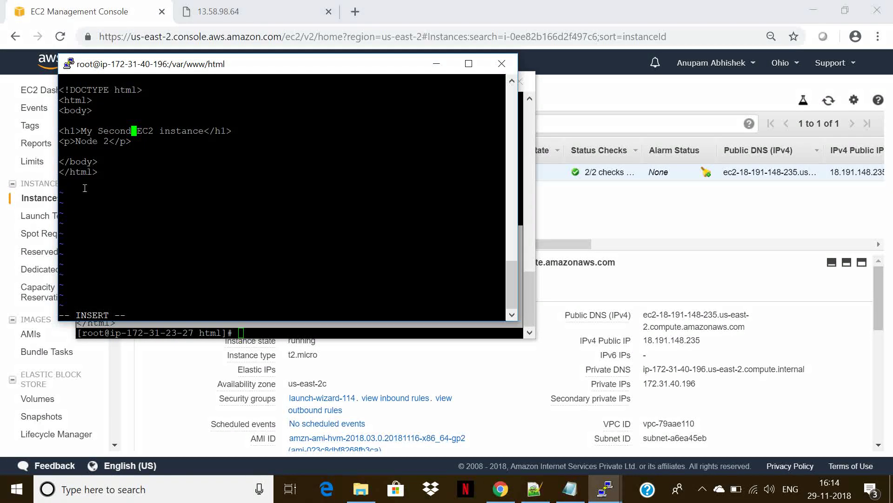
- Save the edited index.html and quit vi with :wq
key("Escape")
type(":wq")
key("Return")
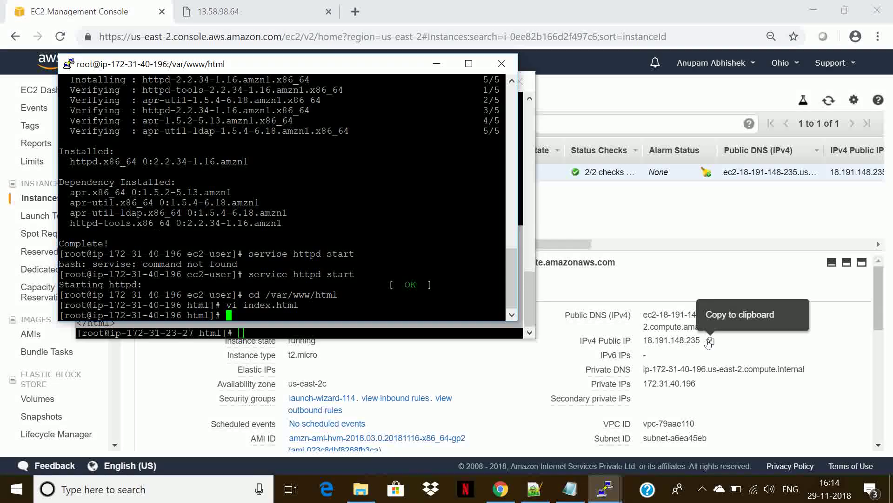
- Copy node2's public IP, load 18.191.148.235 in a new browser tab, and compare its page with the one at 13.58.98.64
left_click(710, 341)
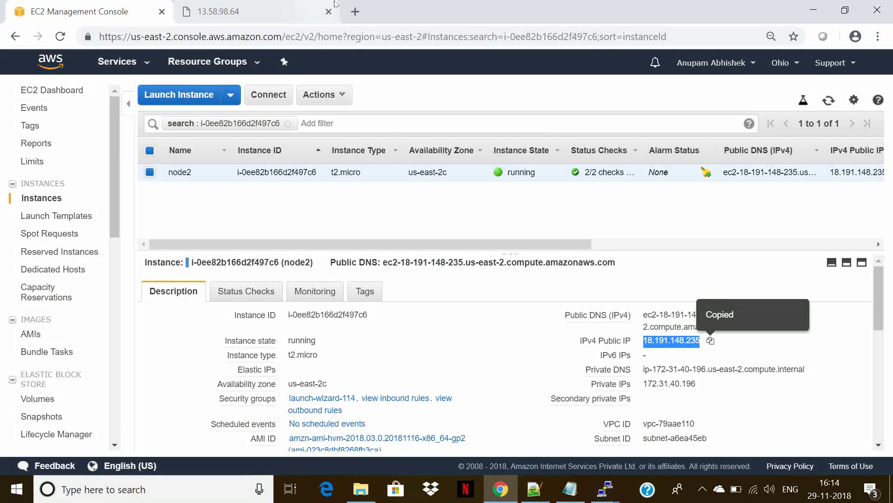
left_click(356, 12)
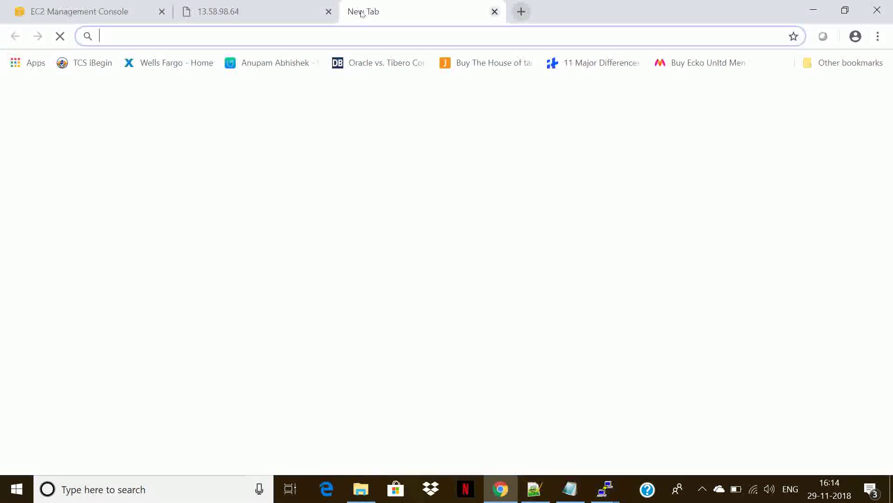
key("ctrl+v")
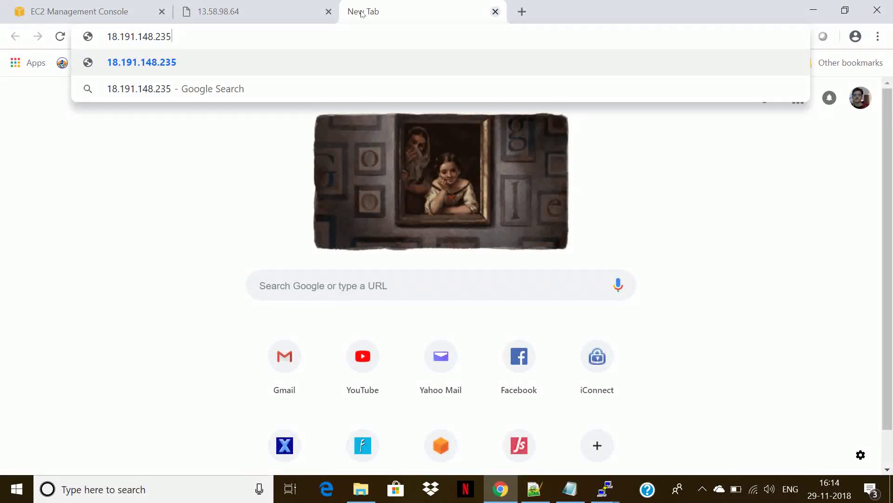
key("Return")
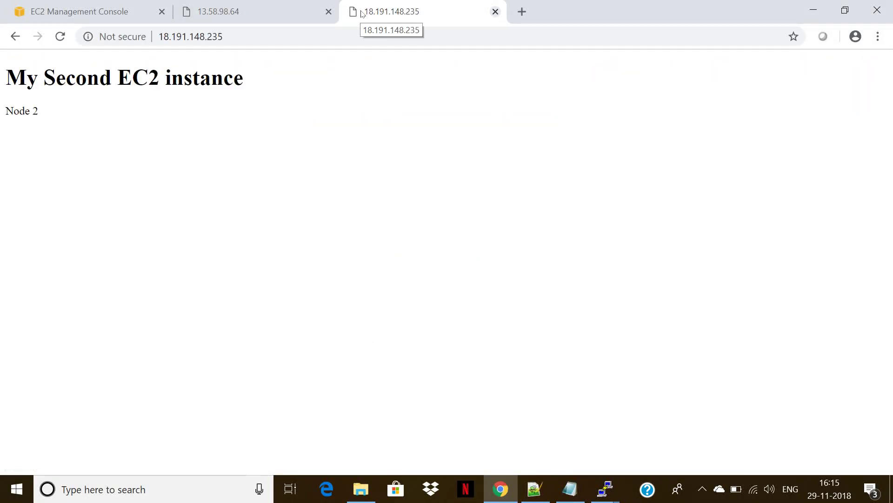
left_click(277, 7)
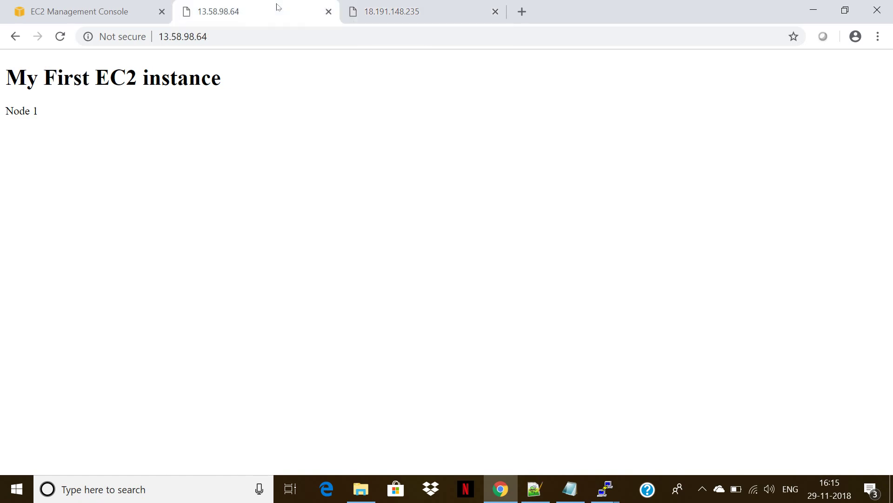
- Return to the EC2 console's load balancers and start creating a Classic Load Balancer
left_click(58, 3)
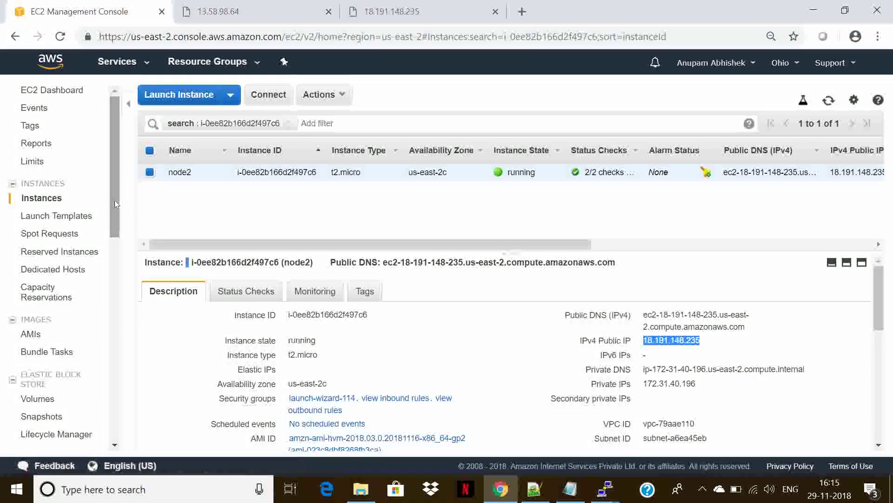
left_click_drag(114, 208, 115, 273)
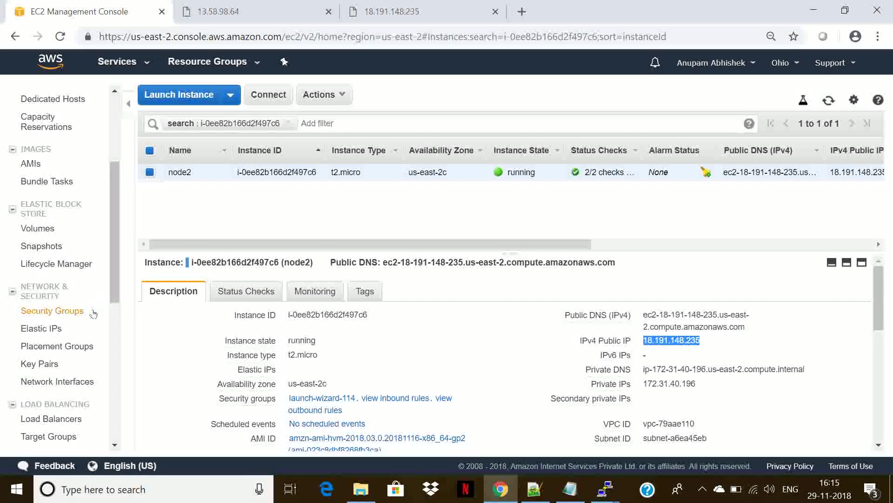
left_click(93, 328)
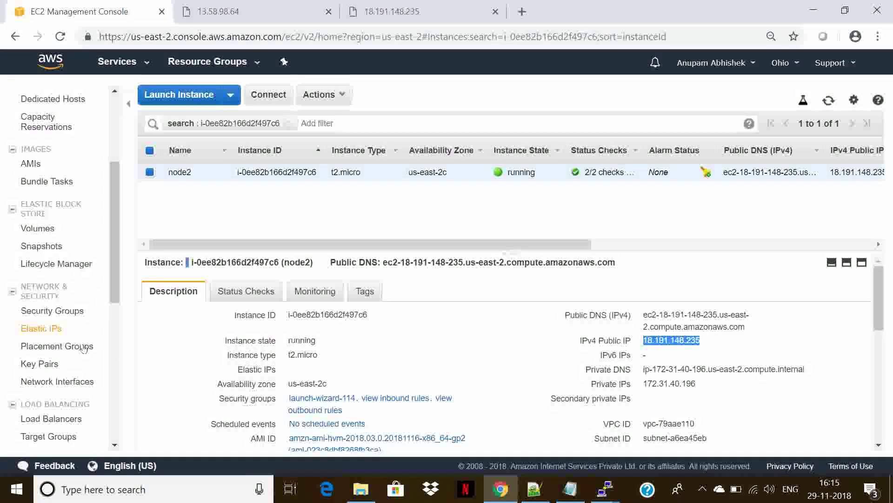
left_click(53, 419)
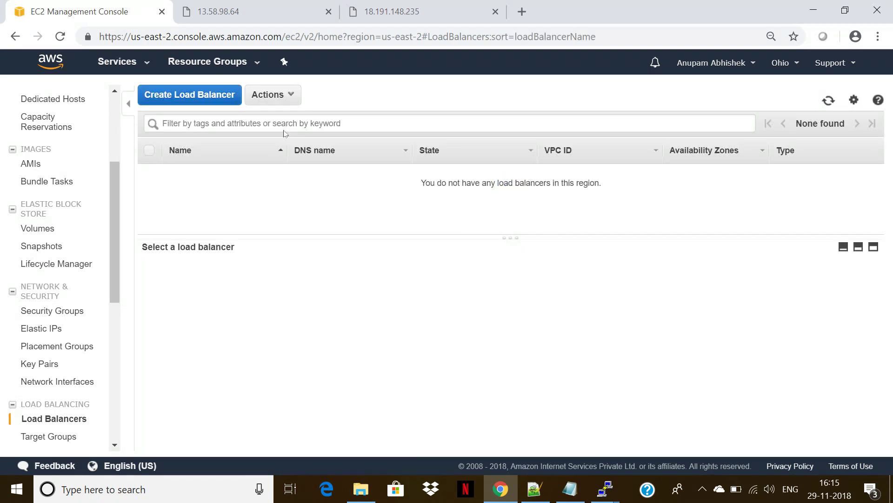
left_click(210, 95)
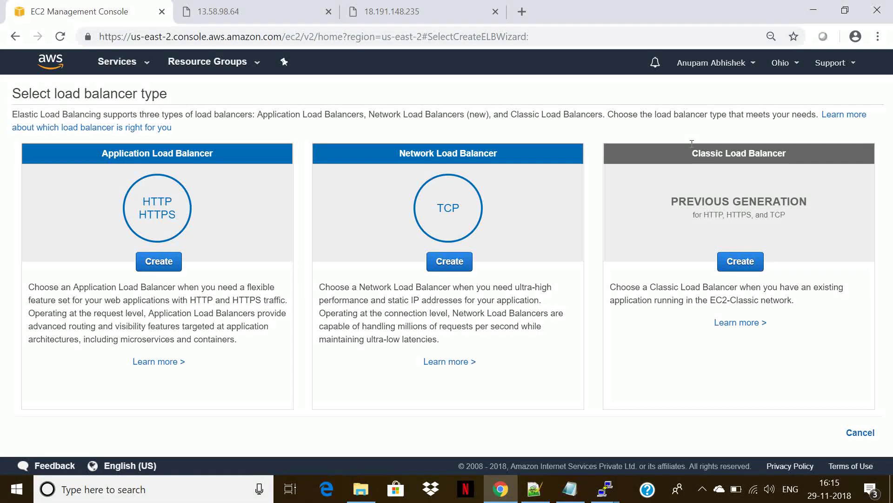
left_click(740, 262)
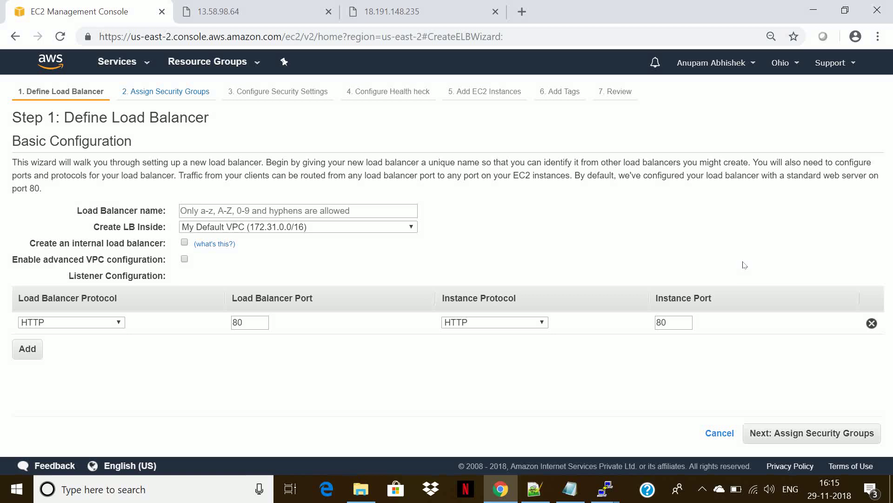
- Name the load balancer "myloadbalancer" and dismiss the ByteFence malware alert without applying its actions
left_click(372, 208)
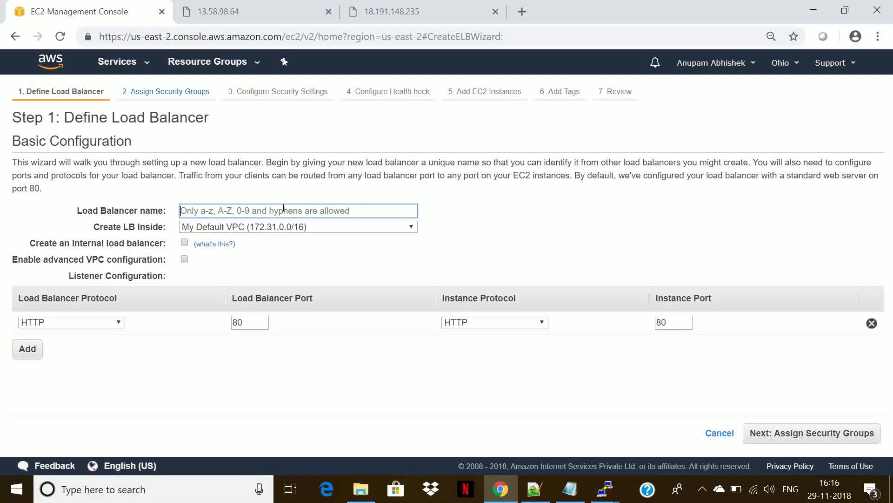
type("my")
type("loadb")
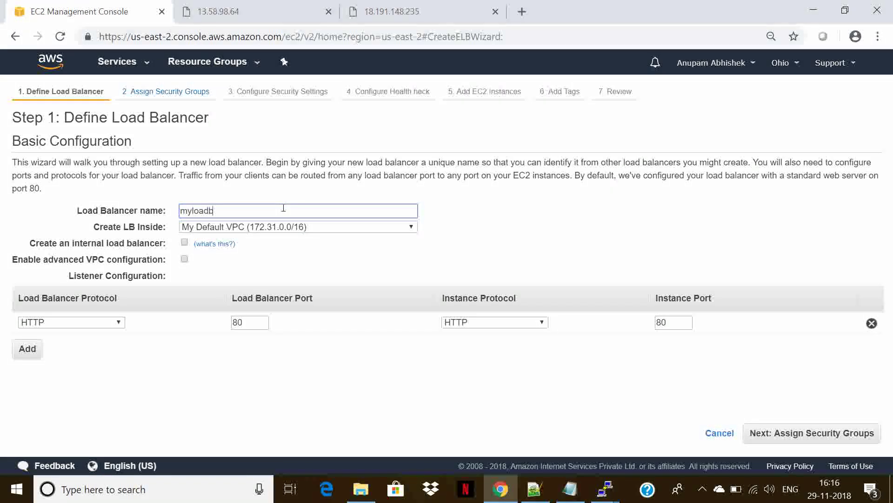
type("alancer")
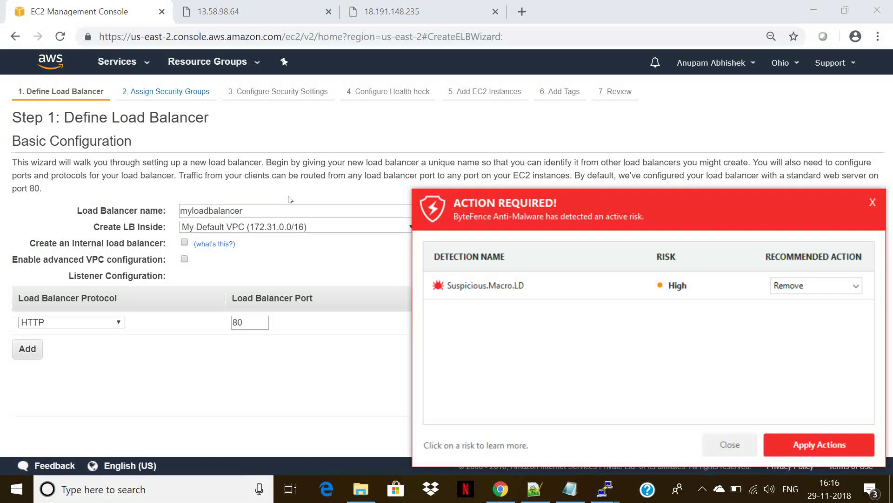
left_click(873, 203)
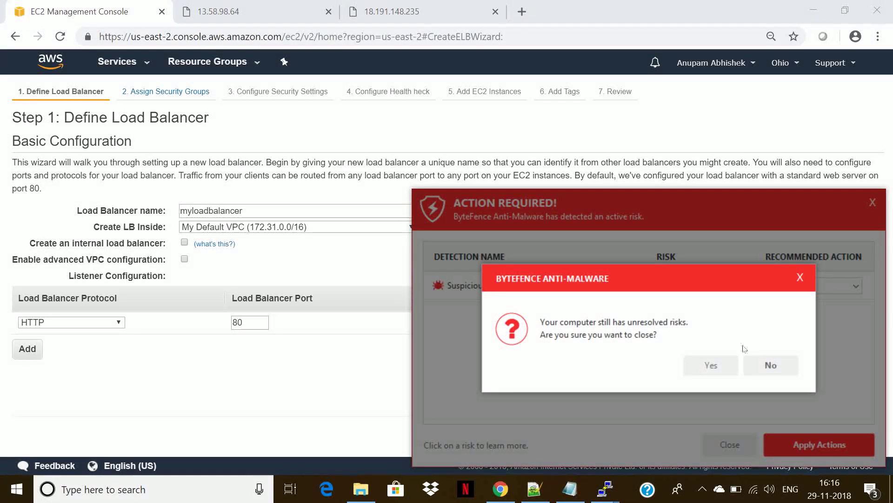
left_click(711, 364)
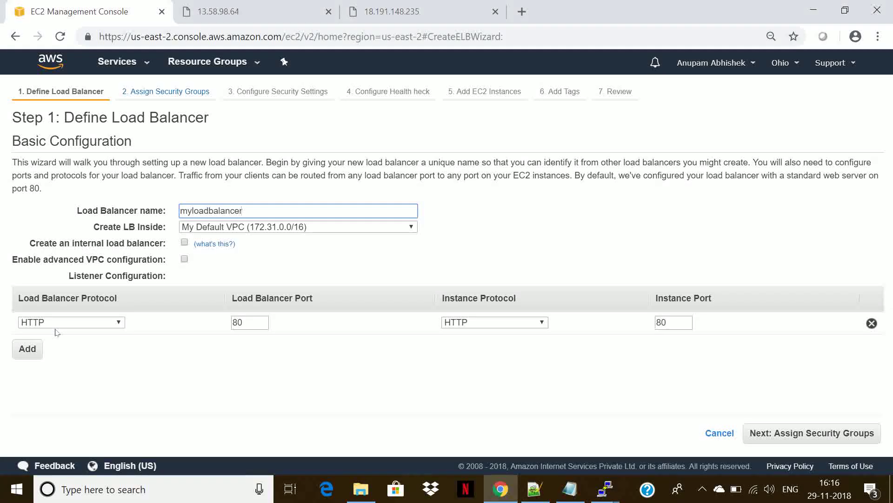
- Proceed to security group assignment, choose to create a new security group, and set its first rule's type to HTTP
left_click(767, 434)
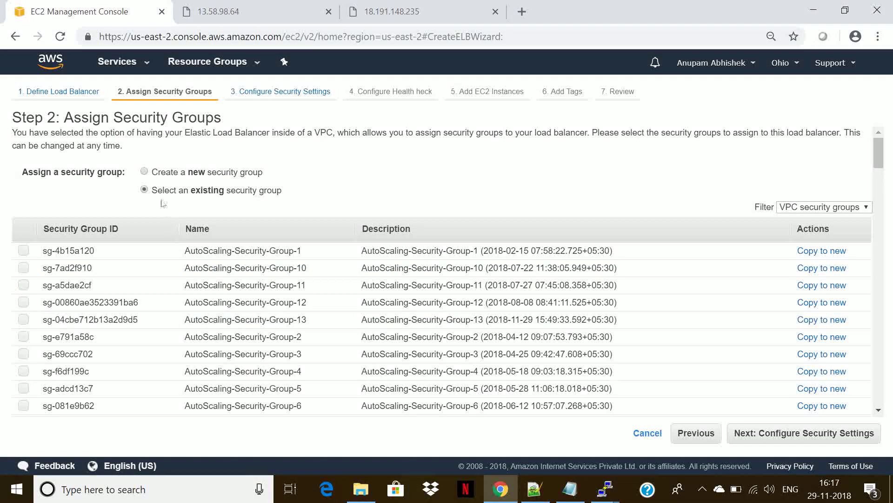
left_click(144, 173)
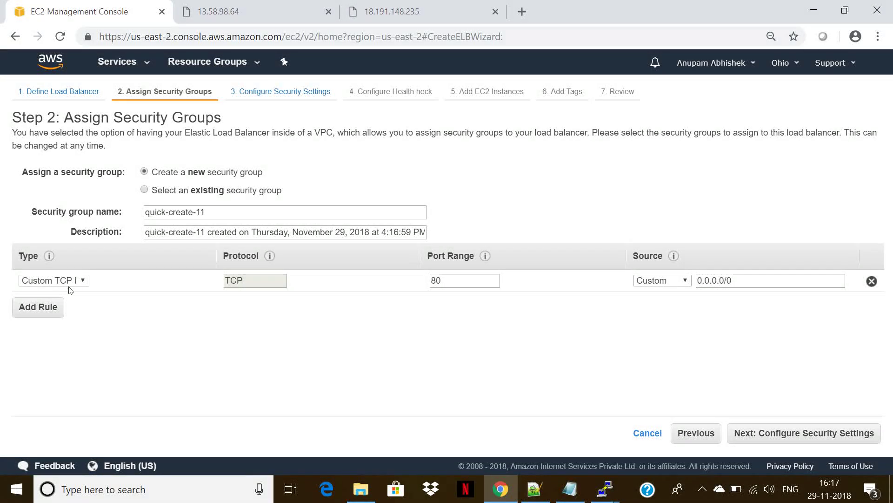
left_click(70, 281)
key("h")
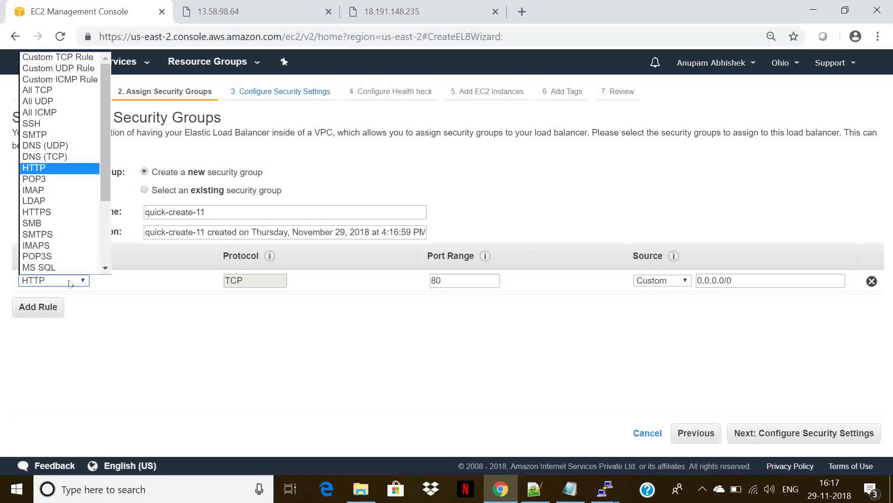
key("Return")
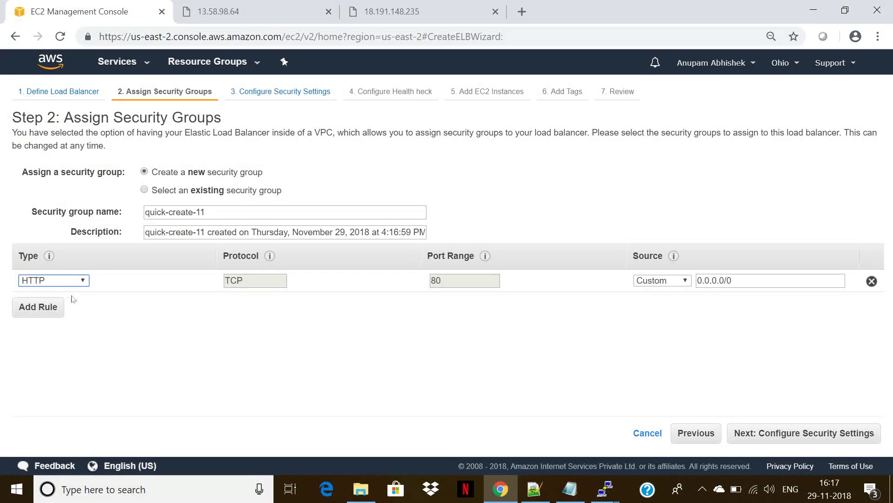
- Add a second rule of type HTTPS to the new security group
left_click(56, 311)
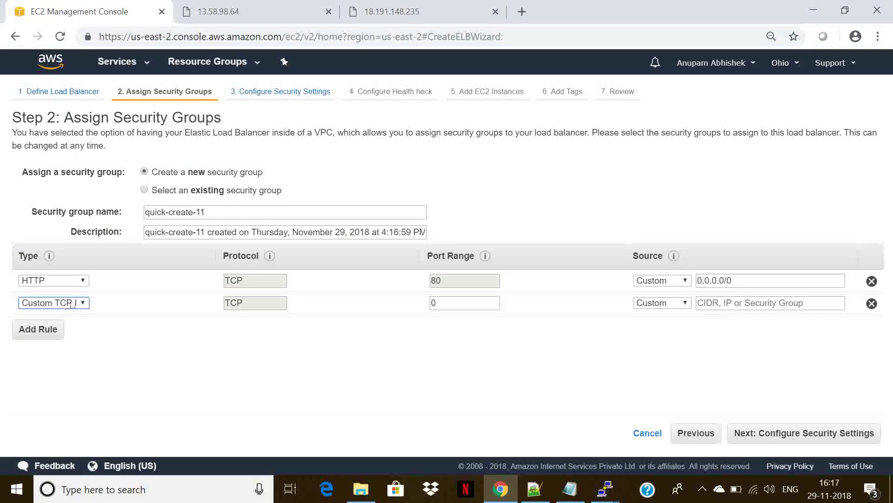
left_click(78, 304)
key("h")
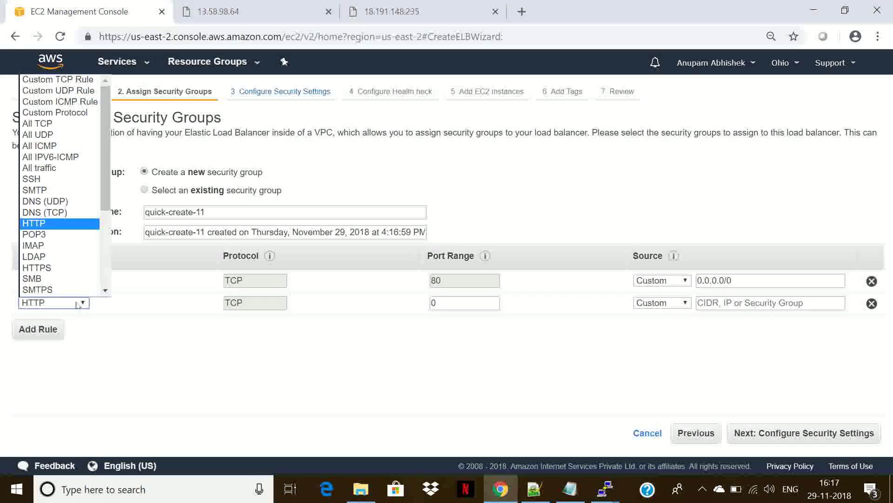
key("h")
key("Return")
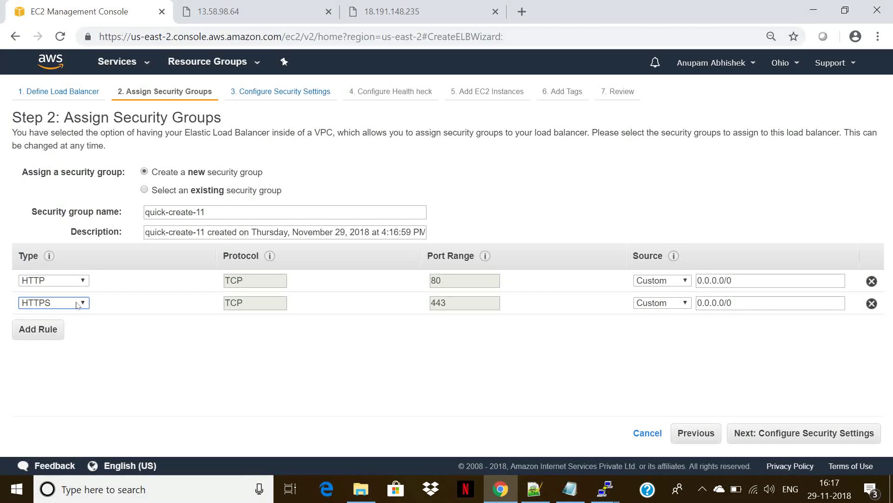
- Set the source of both the HTTP and HTTPS rules to Anywhere and continue to the health check configuration
left_click(678, 282)
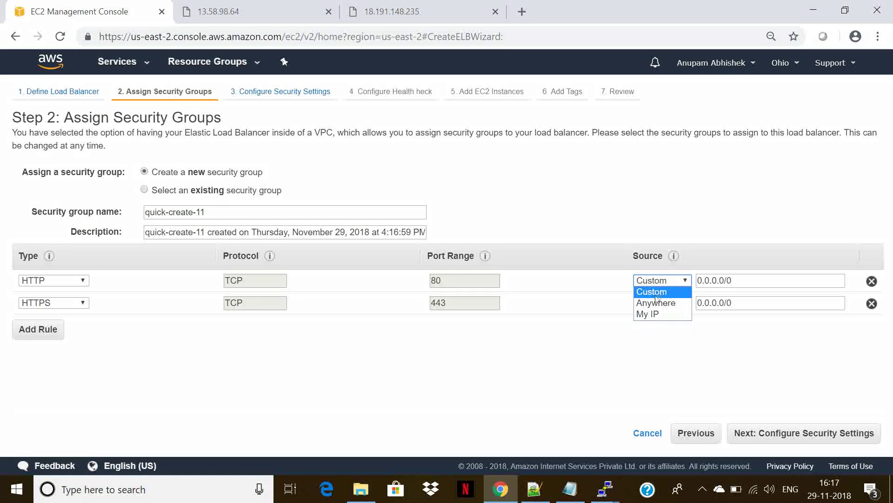
left_click(657, 304)
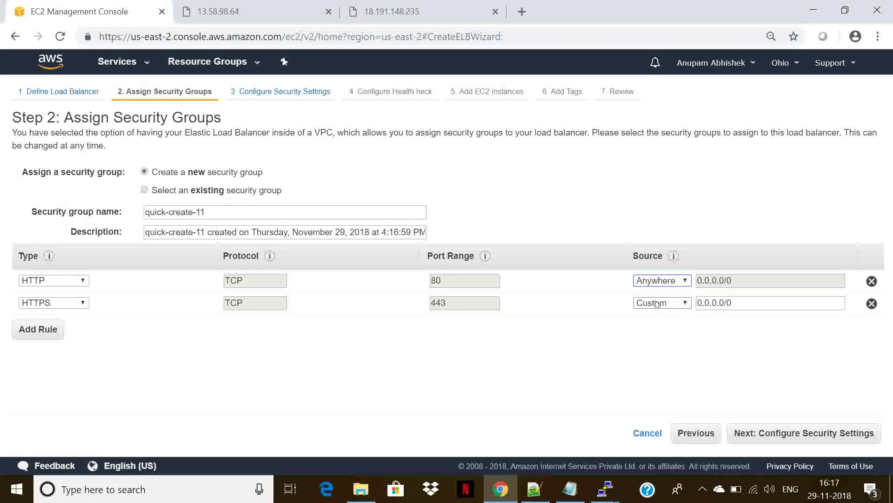
left_click(657, 304)
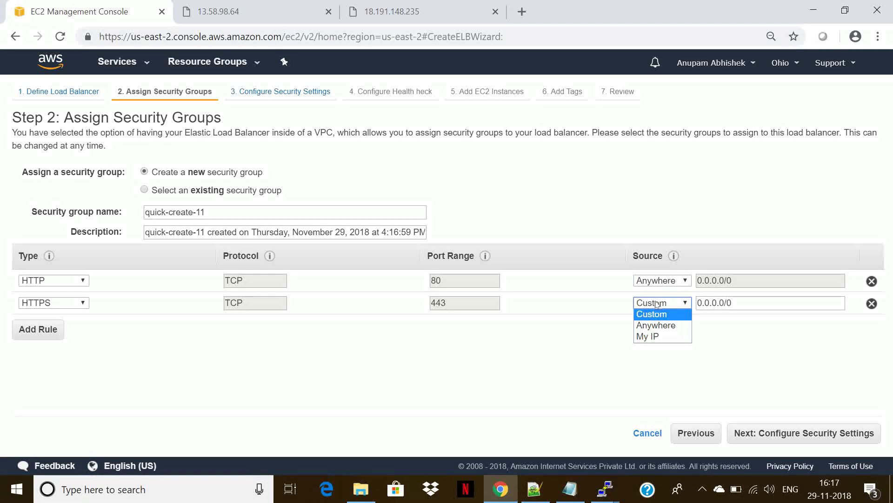
left_click(656, 325)
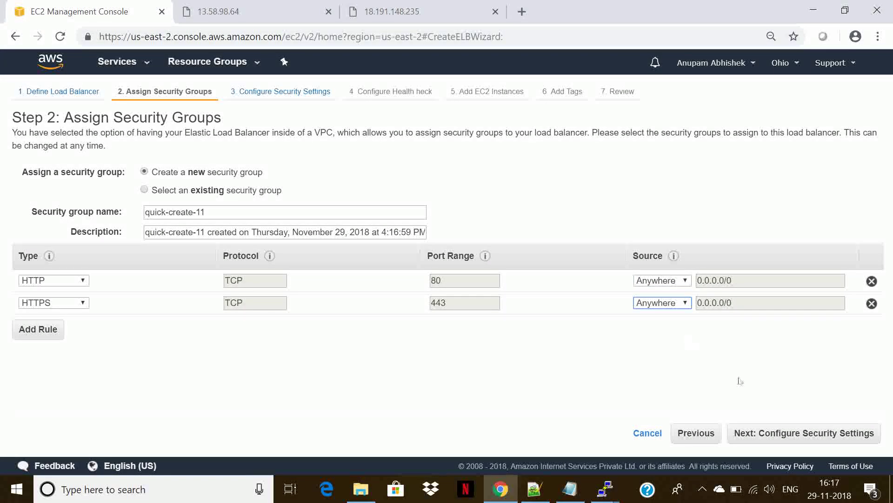
left_click(799, 433)
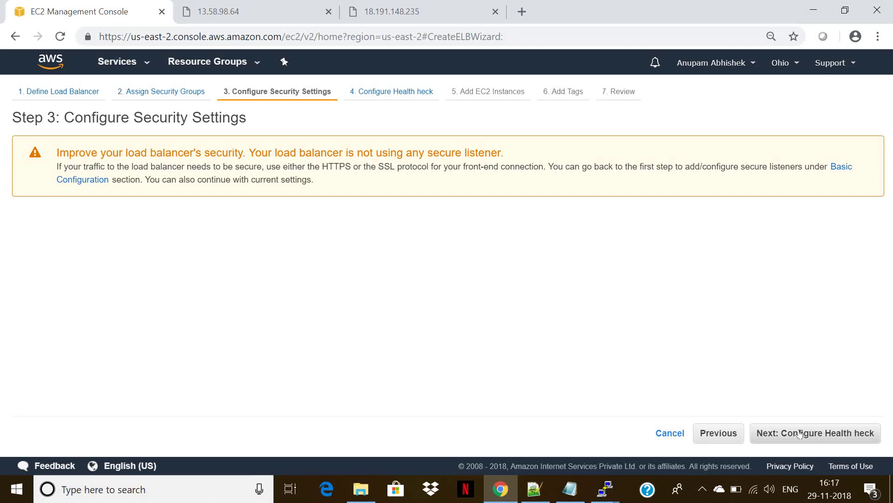
left_click(799, 434)
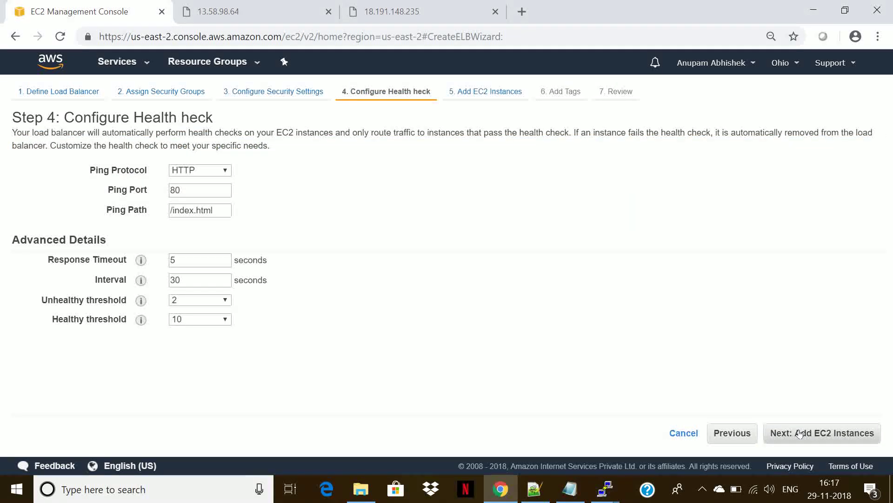